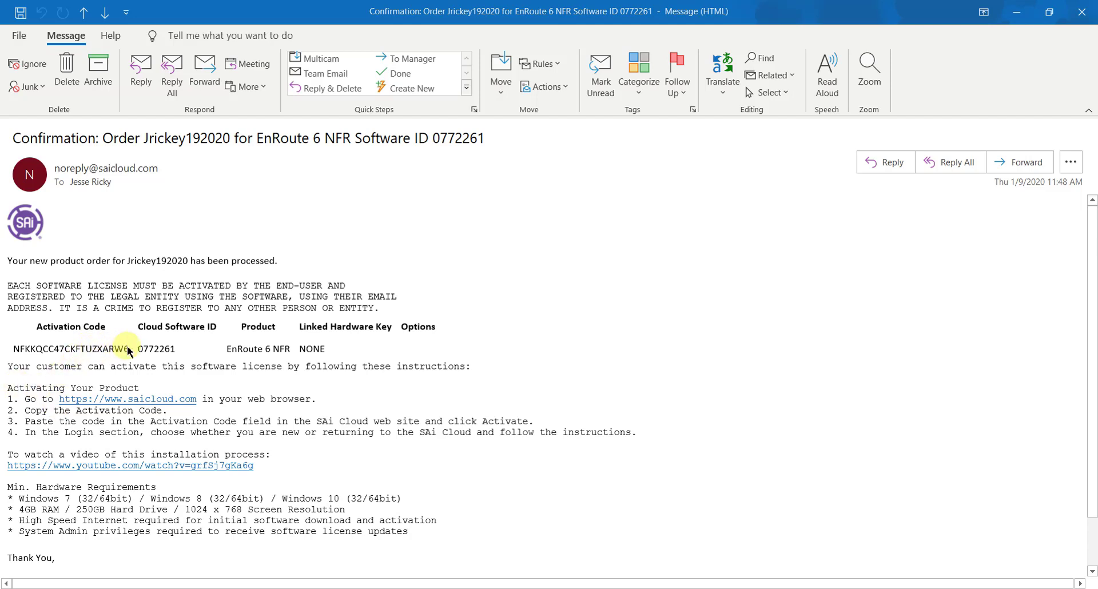
Step: Copy the activation code from the order confirmation email and open the saicloud.com link in the browser
left_click_drag(130, 350, 14, 350)
right_click(40, 352)
left_click(60, 359)
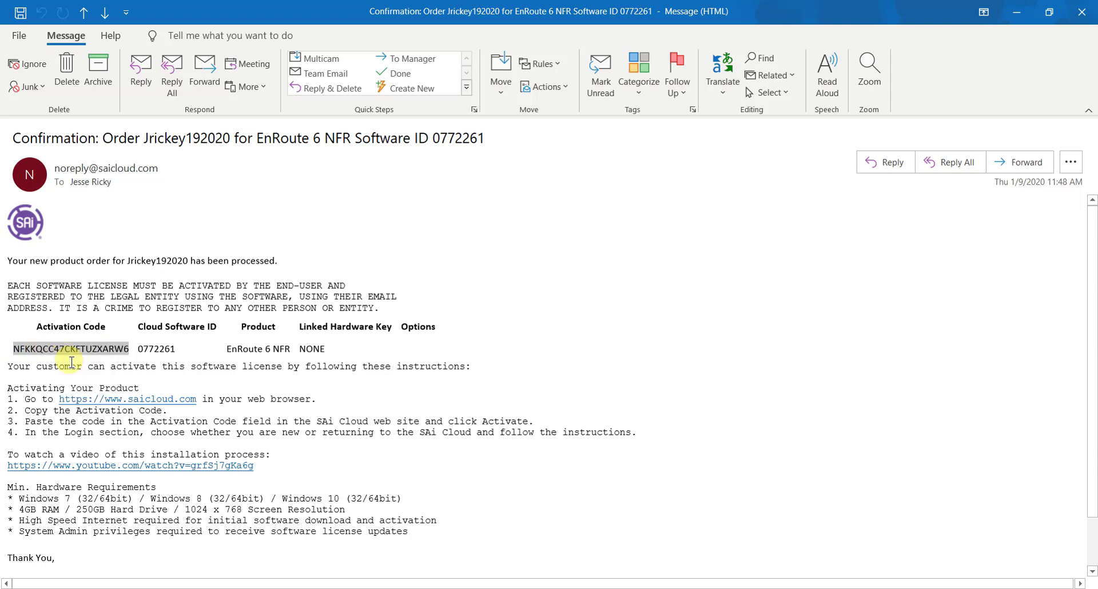
left_click(171, 401)
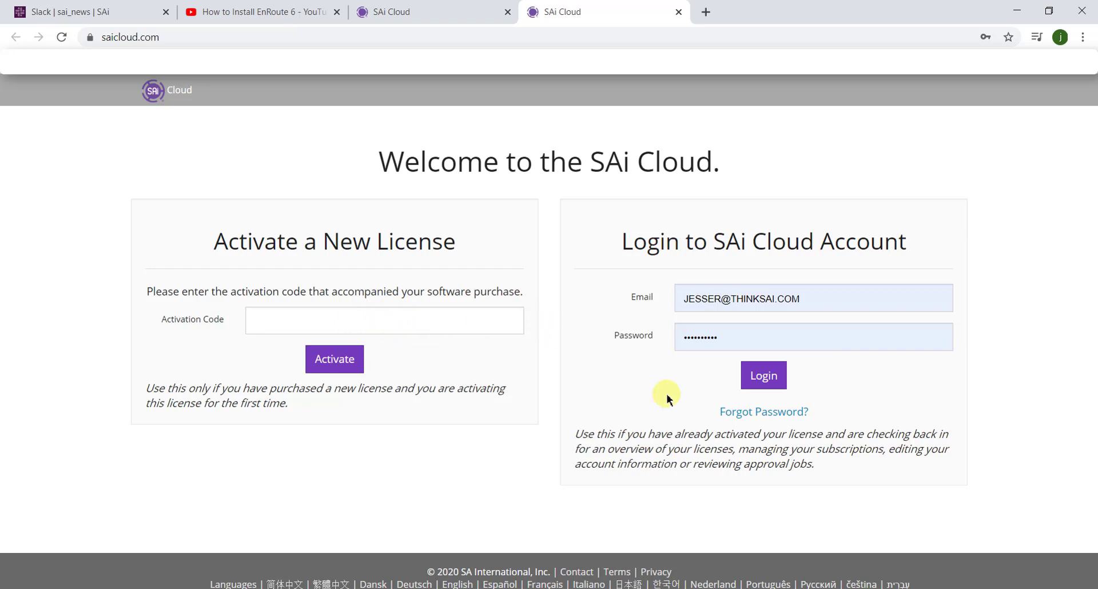
Step: Log in to the SAi Cloud account and submit the copied activation code to activate new software
left_click(761, 388)
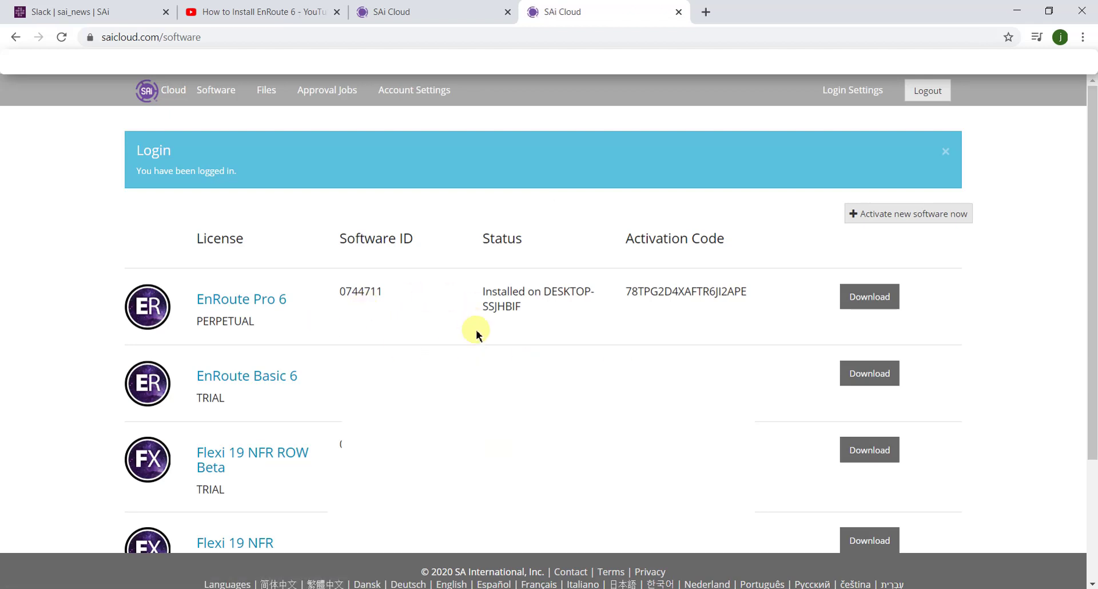
left_click(892, 220)
left_click(513, 273)
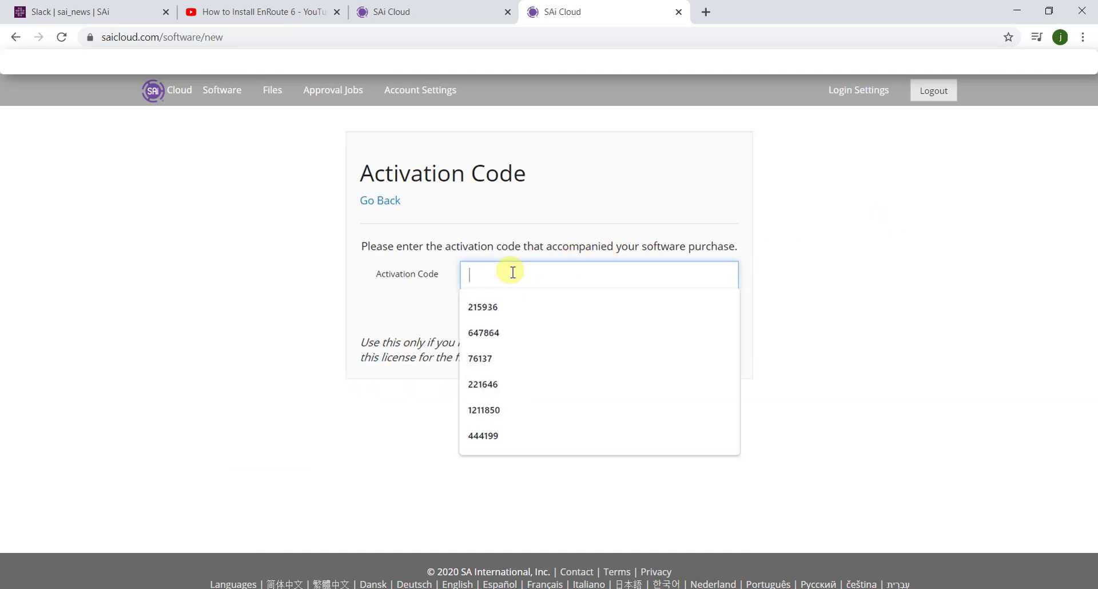
right_click(513, 272)
left_click(568, 382)
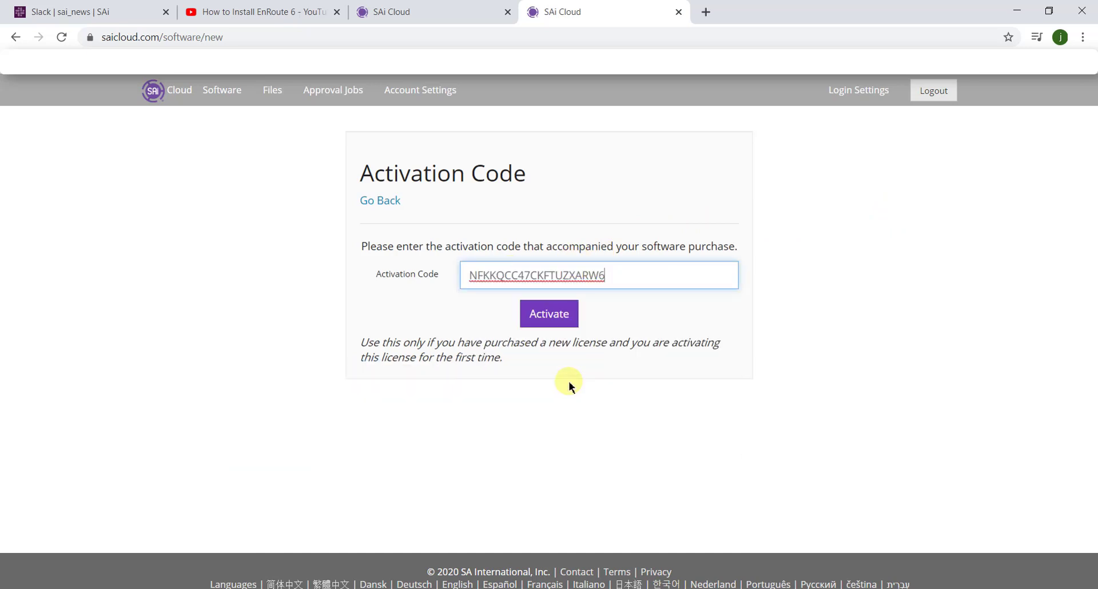
left_click(552, 314)
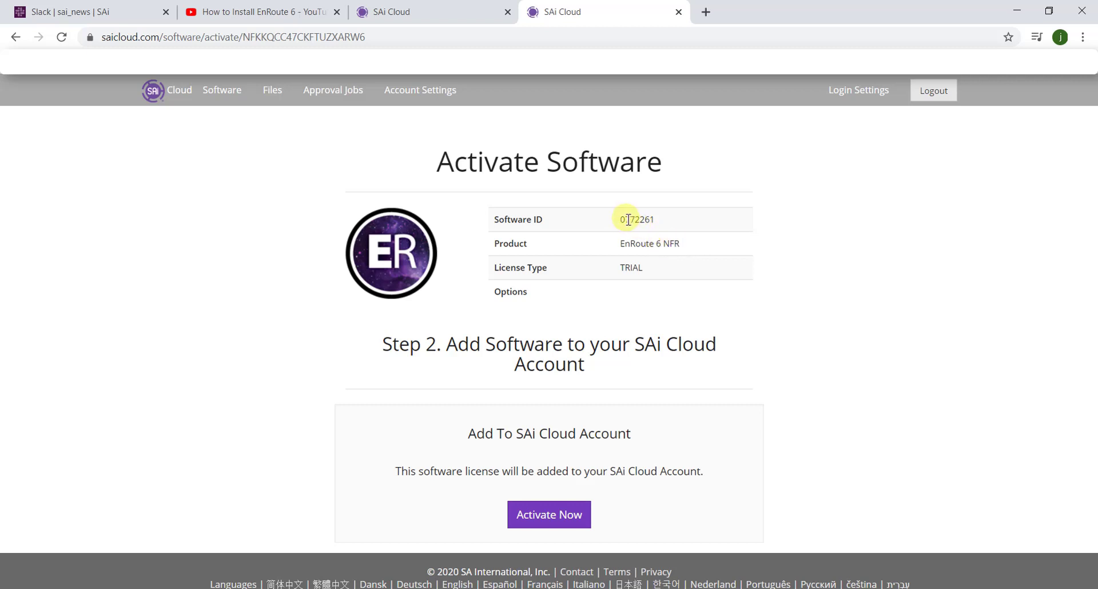
Step: Add the EnRoute 6 NFR license to the SAi Cloud account and download its installer
left_click_drag(658, 220, 584, 220)
left_click(663, 224)
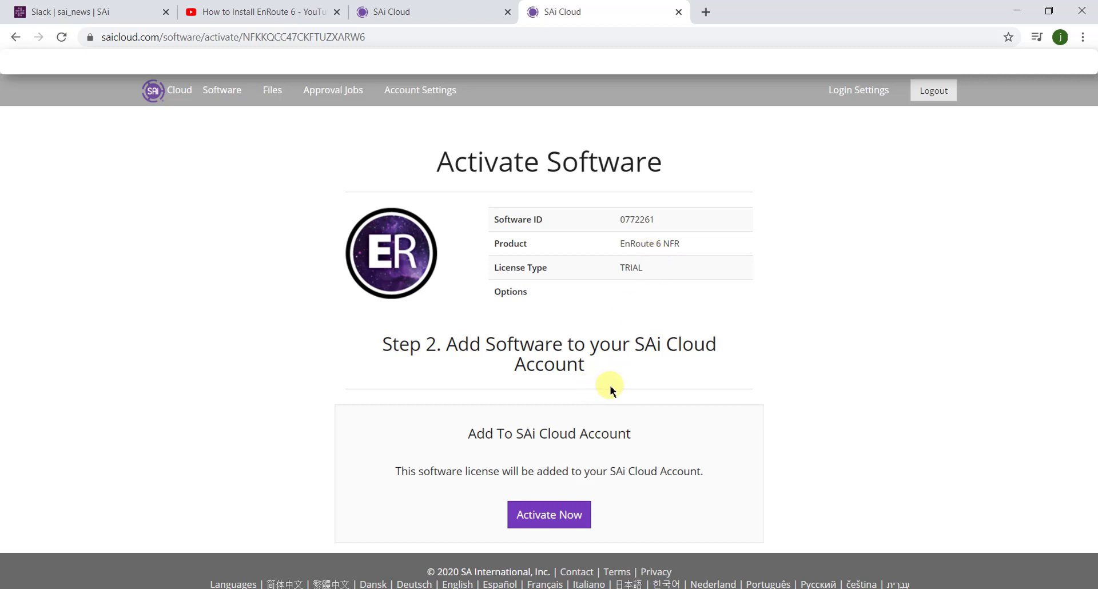
left_click(576, 515)
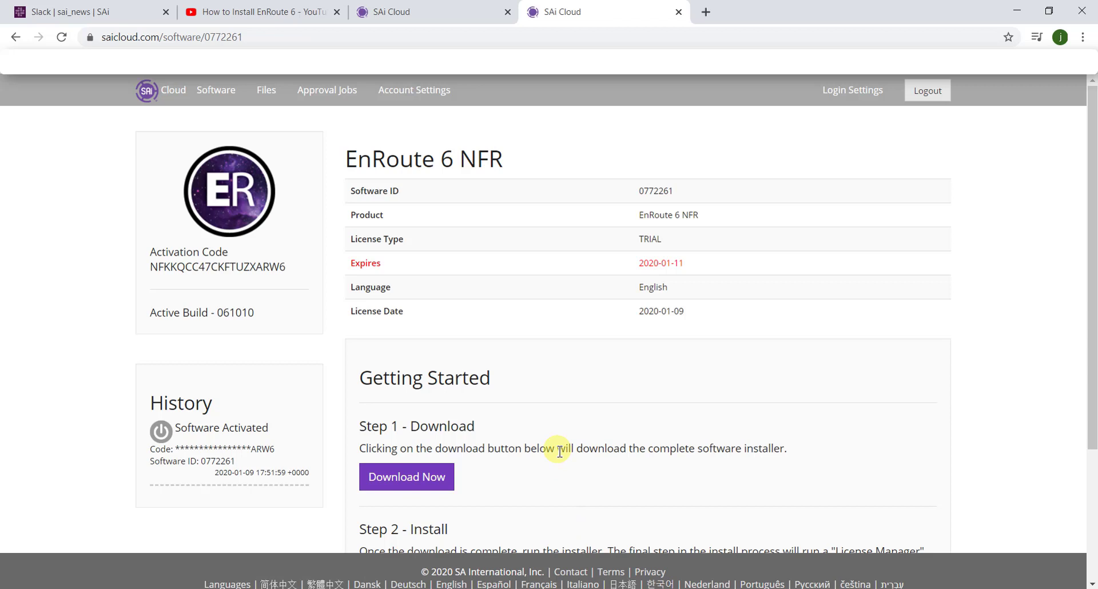
left_click(403, 487)
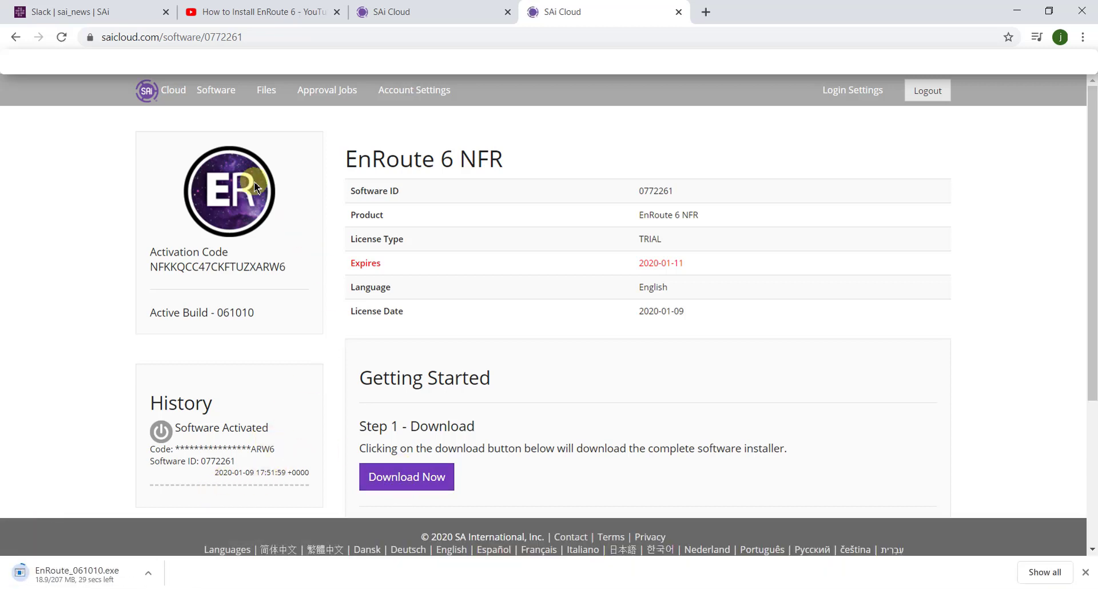
Step: Review the EnRoute 6 NFR entry's activation code, software ID and product name in the account's software list
left_click(214, 91)
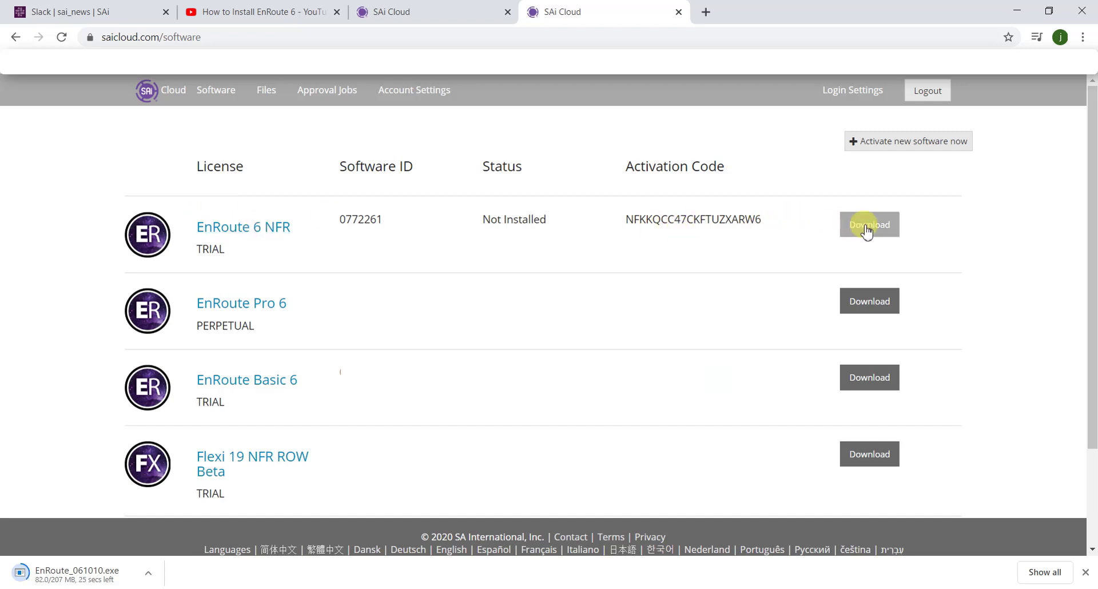
left_click_drag(791, 218, 619, 222)
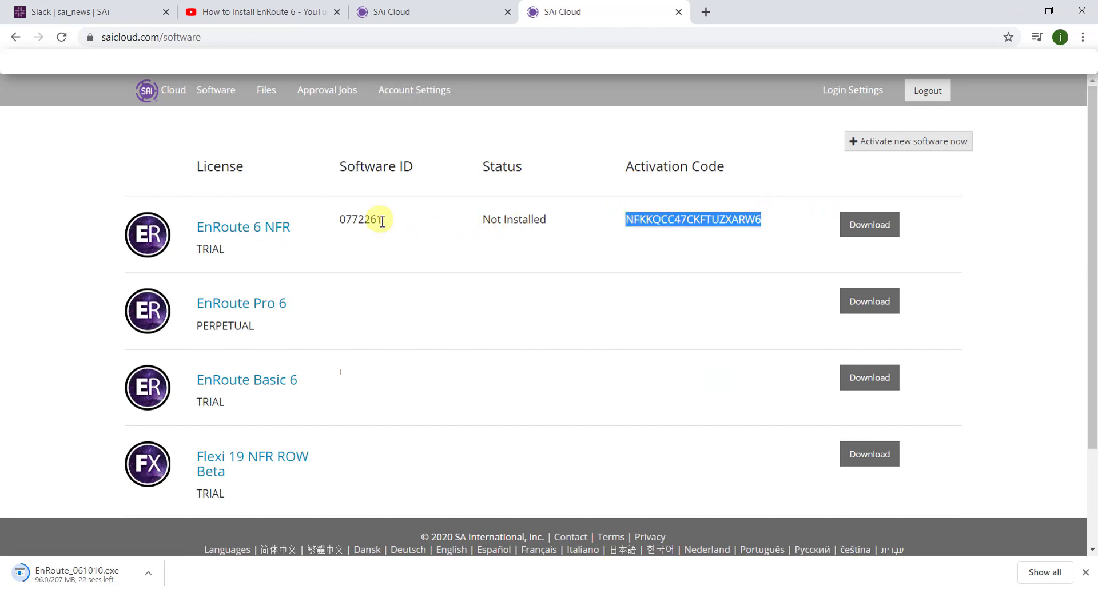
left_click_drag(383, 218, 177, 231)
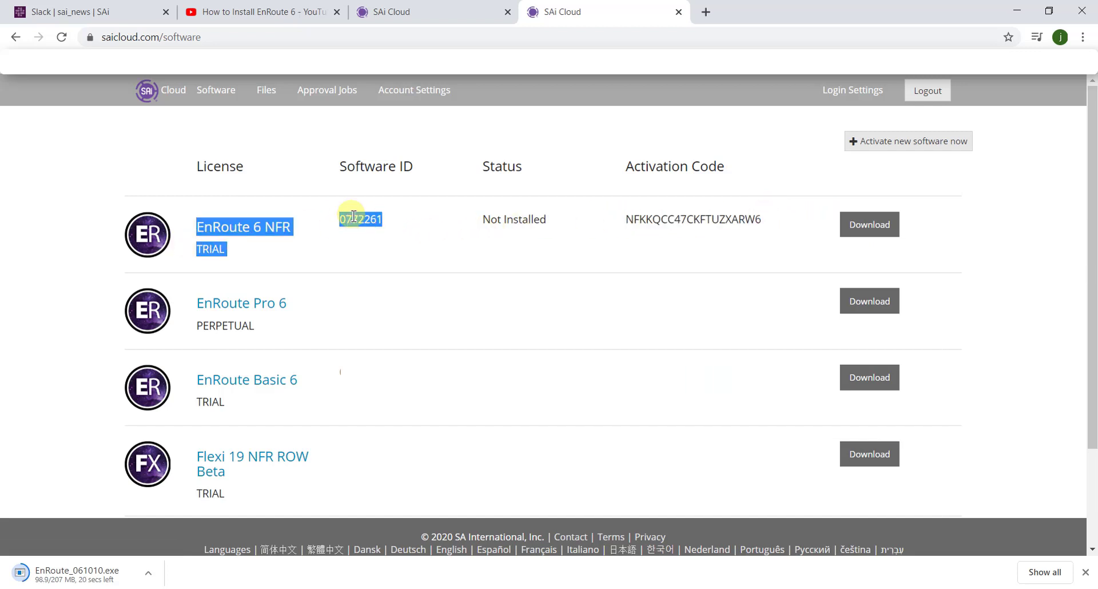
left_click(407, 206)
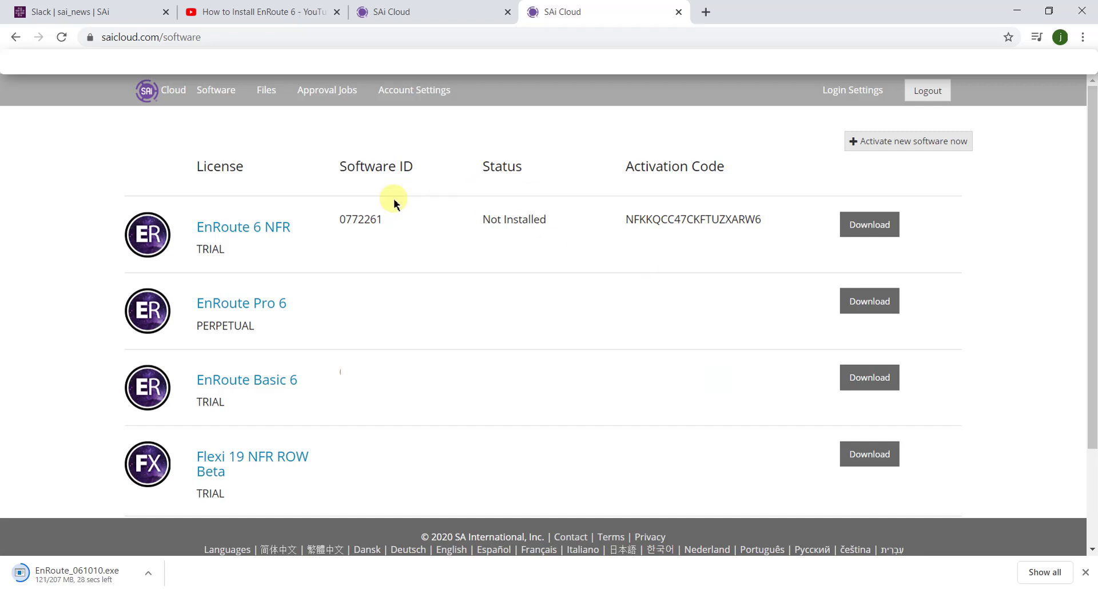
Step: Open the EnRoute 6 NFR license details and review the setup instructions, expiration date, product name and active build
left_click(275, 228)
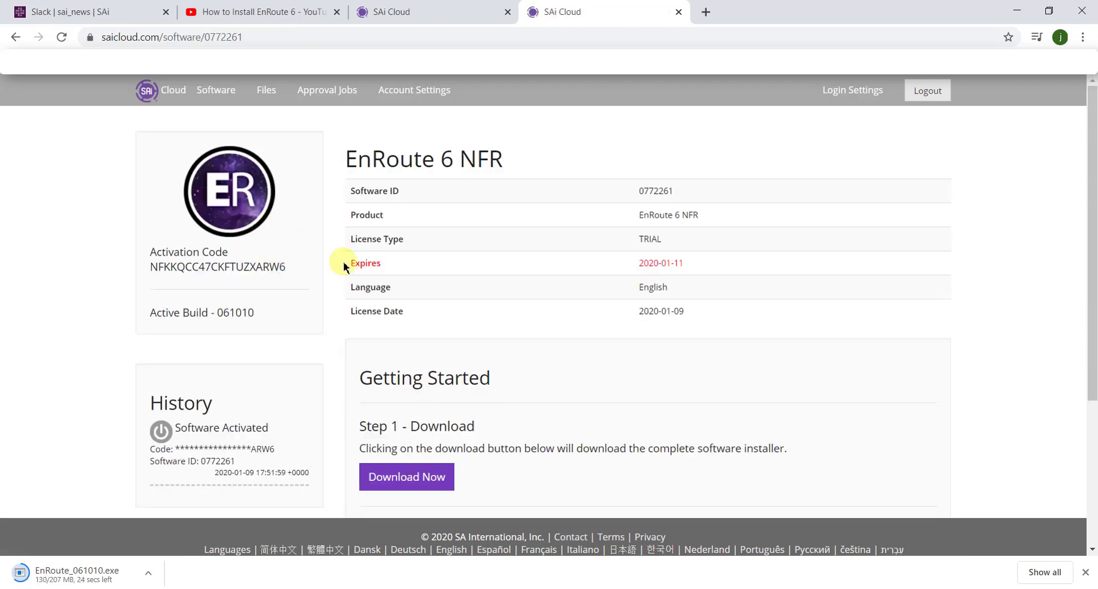
scroll(400, 304, "down", 4)
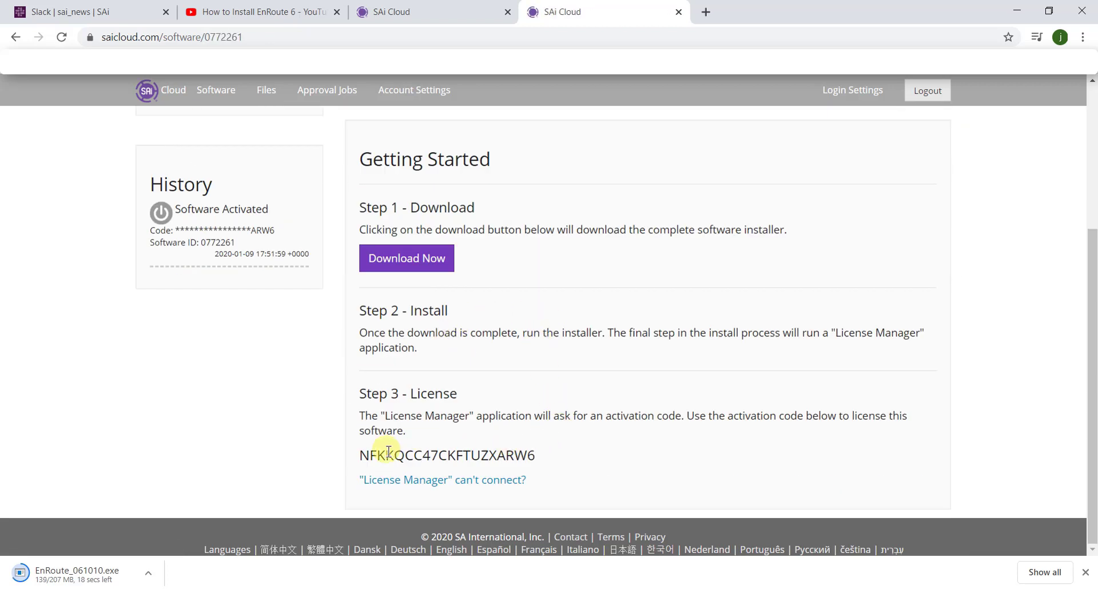
scroll(601, 458, "up", 4)
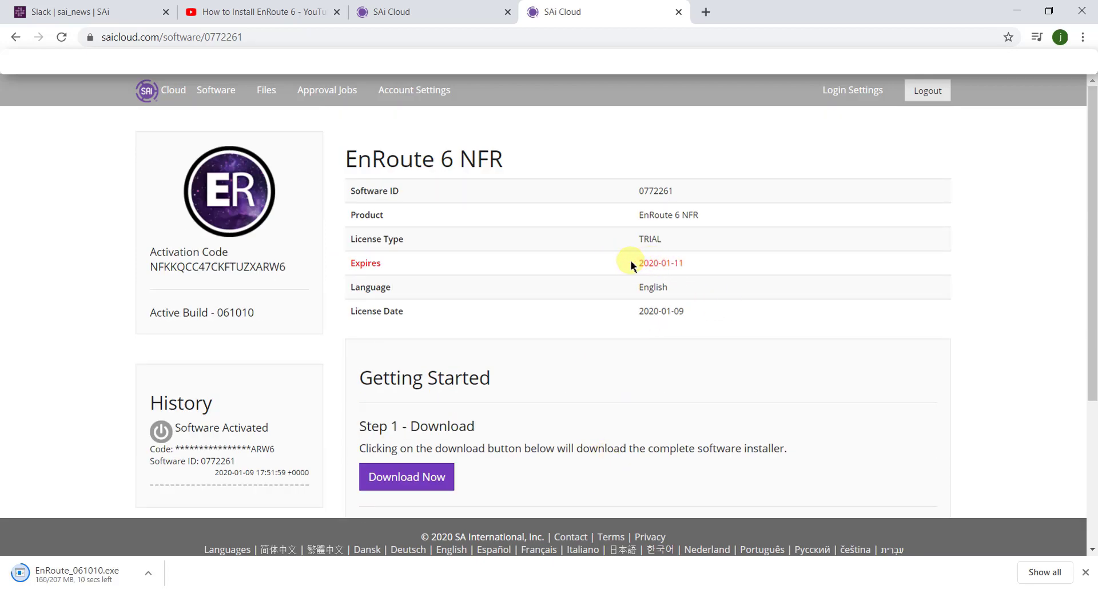
left_click_drag(629, 262, 690, 265)
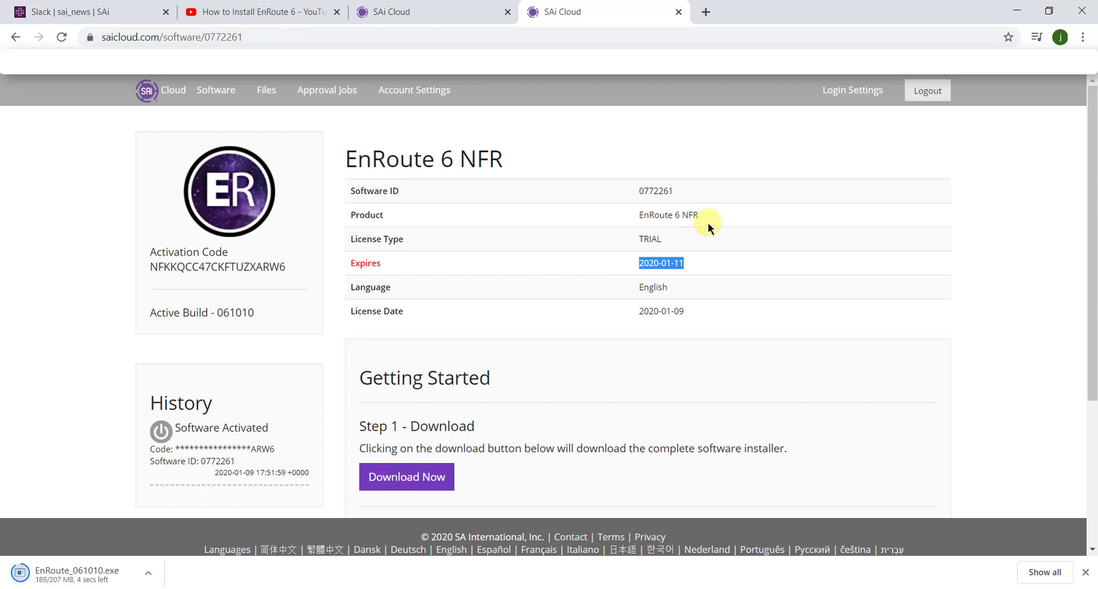
left_click_drag(711, 216, 589, 213)
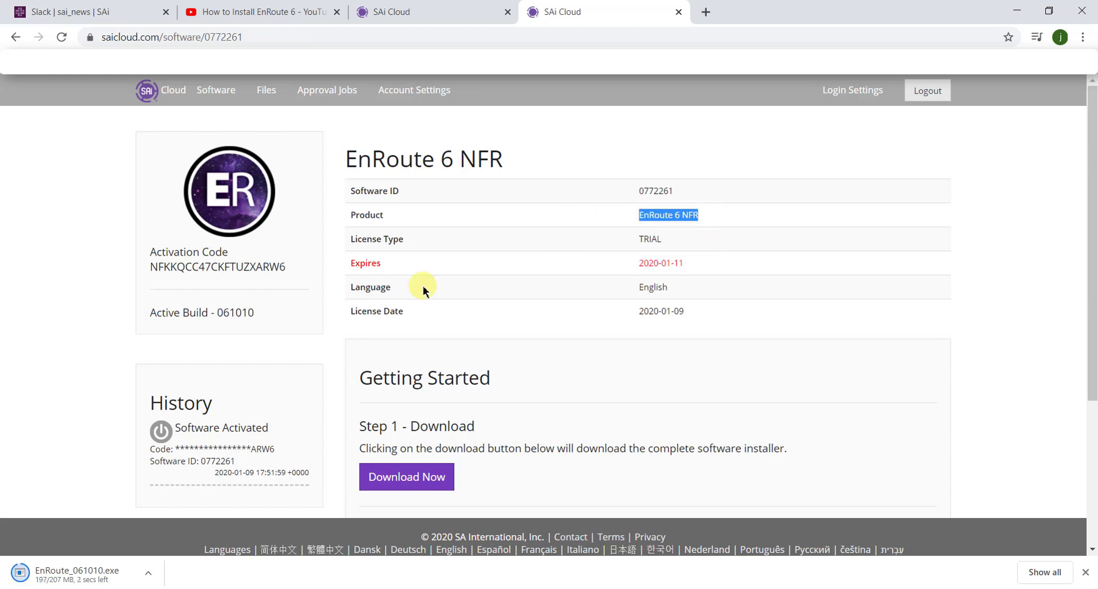
left_click_drag(255, 312, 146, 307)
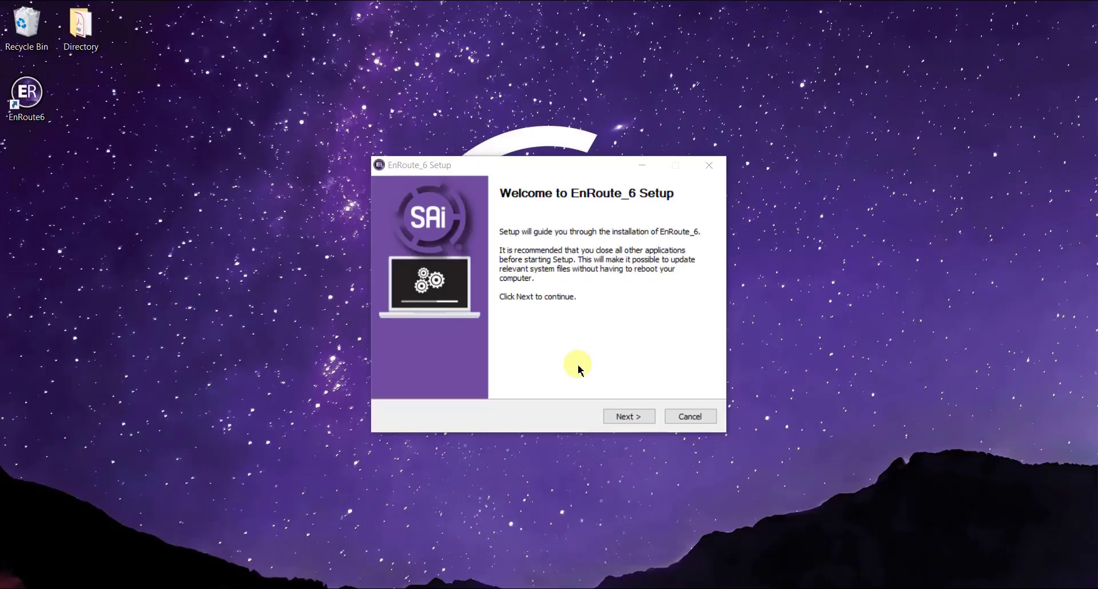
Step: Accept the EnRoute_6 license agreement and set the installation's destination folder to c:\EnRoute6_1_nfrtest
left_click(629, 418)
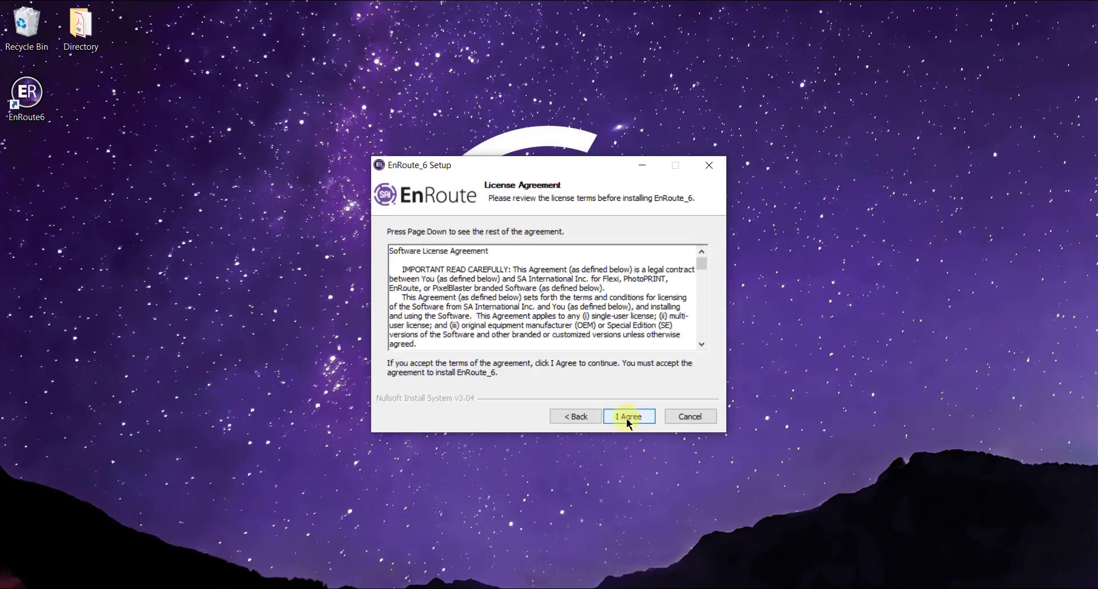
left_click(628, 419)
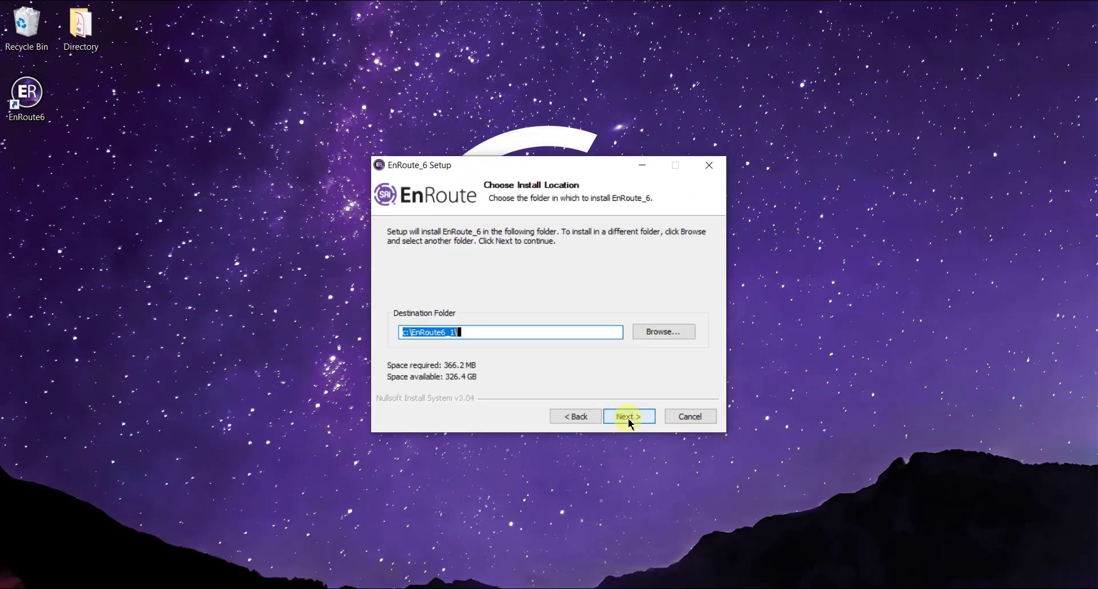
left_click(559, 337)
key("BackSpace")
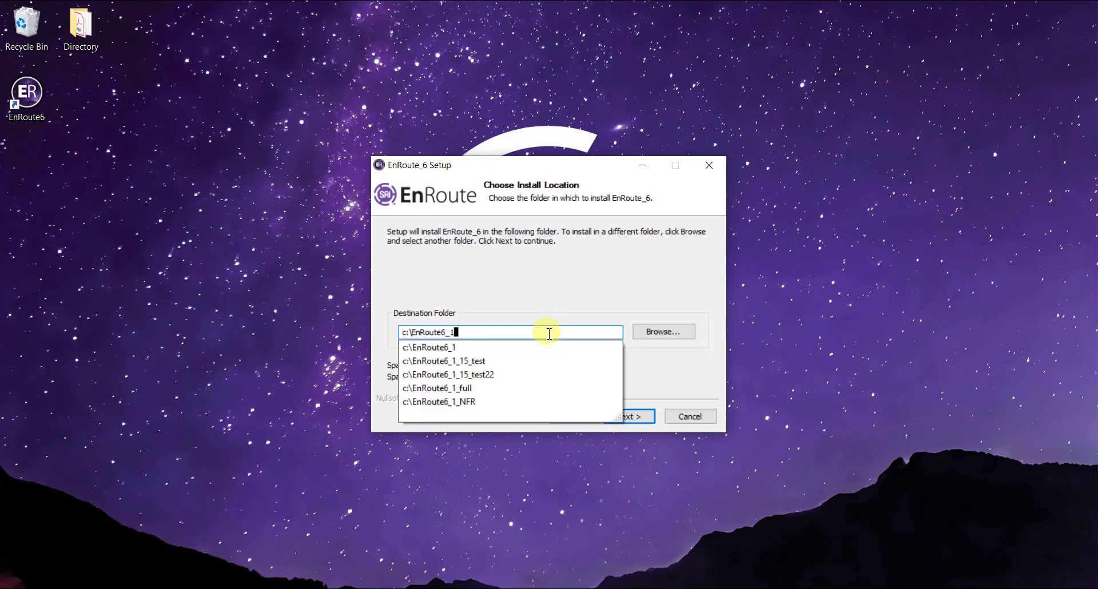
type("_")
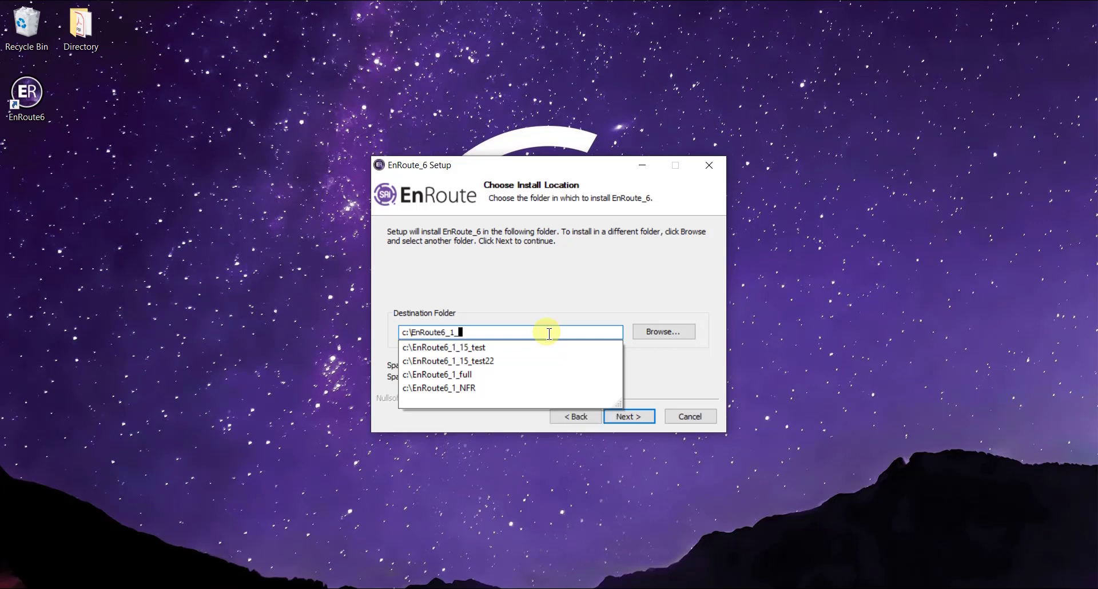
type("nfrtest")
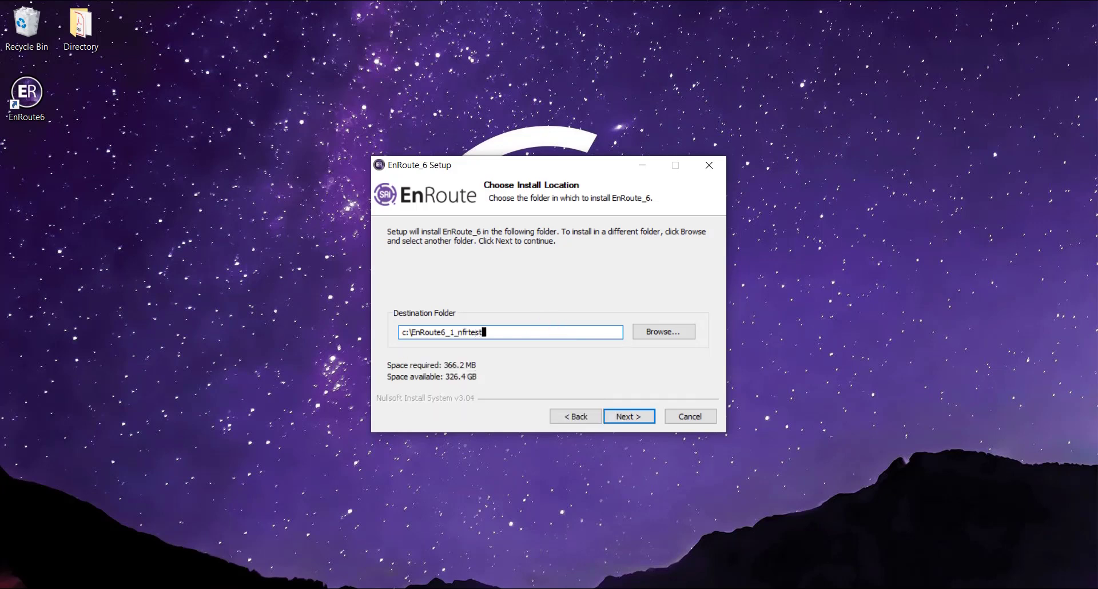
left_click(632, 416)
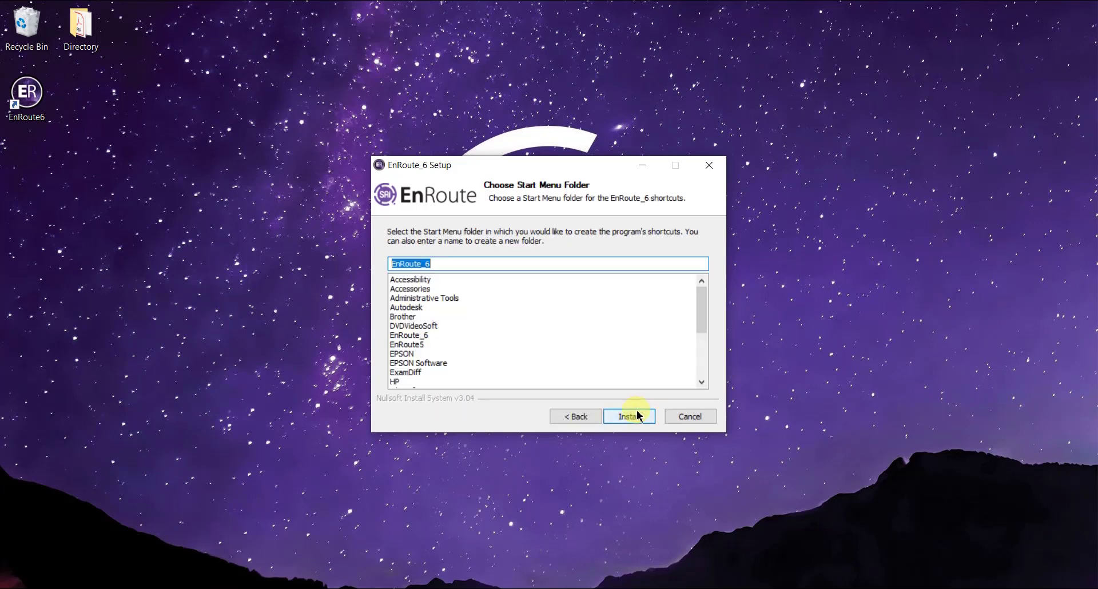
Step: Start the installation with the EnRoute_6 Start Menu folder and decline working in millimeters
left_click(641, 418)
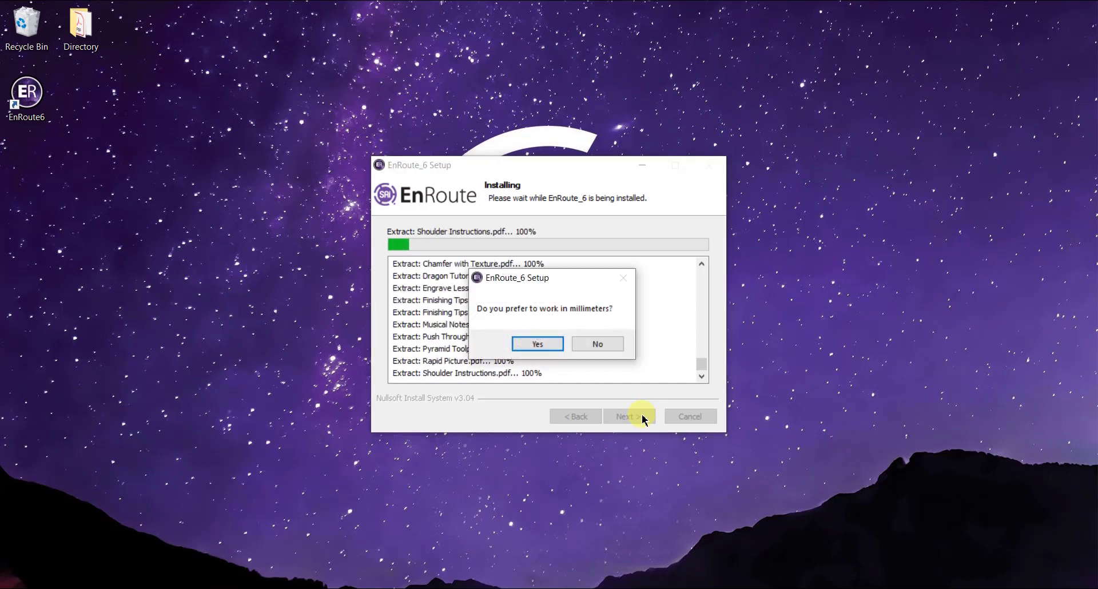
left_click(602, 345)
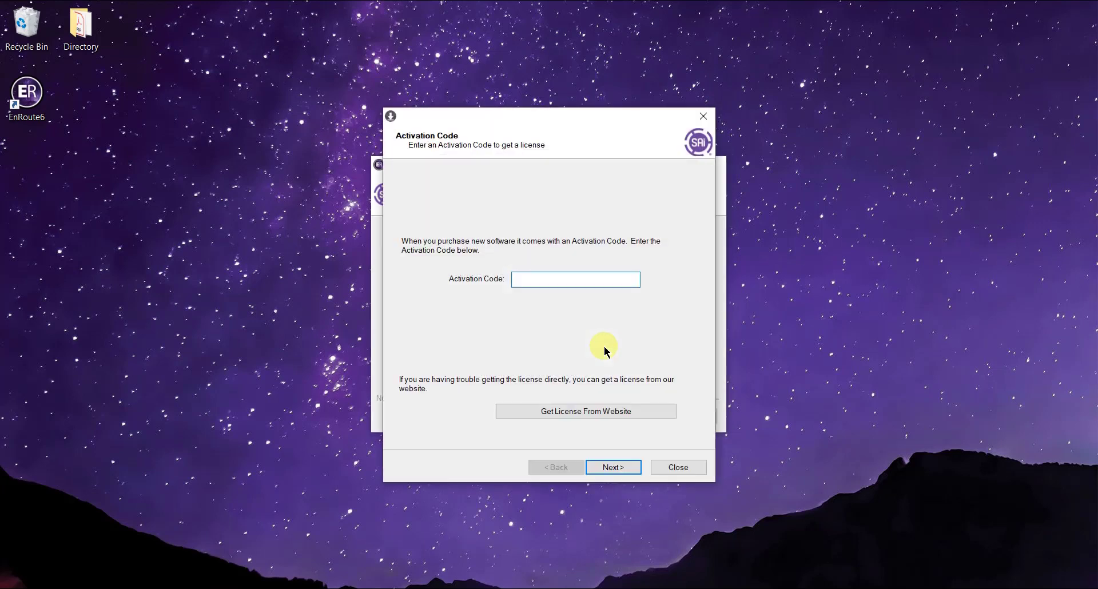
Step: Paste the activation code into the license wizard and finish the licensing
left_click(580, 282)
right_click(576, 279)
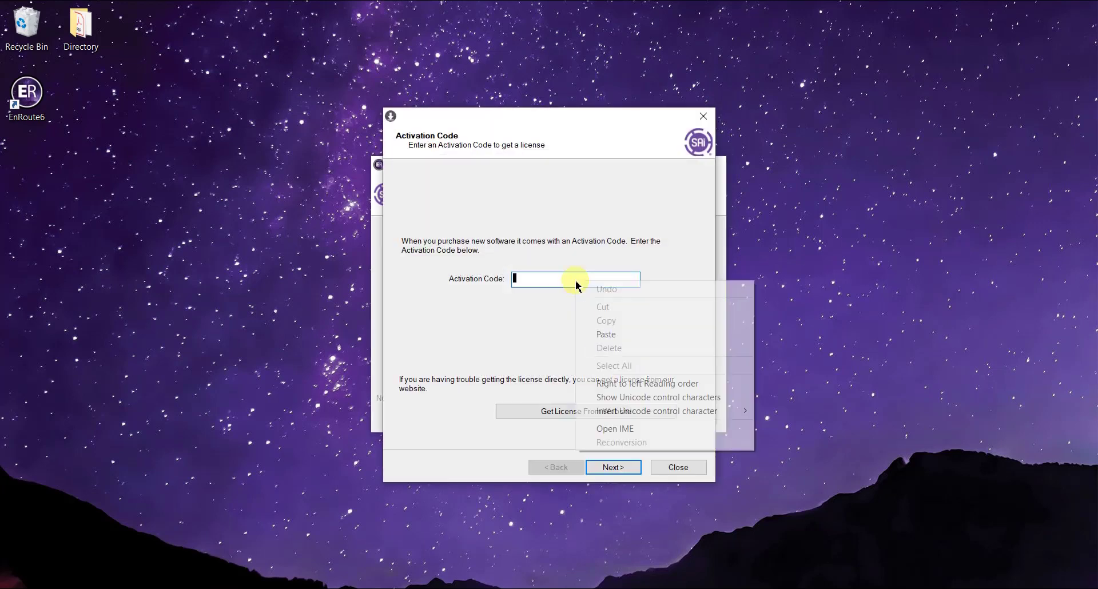
left_click(606, 334)
left_click(613, 467)
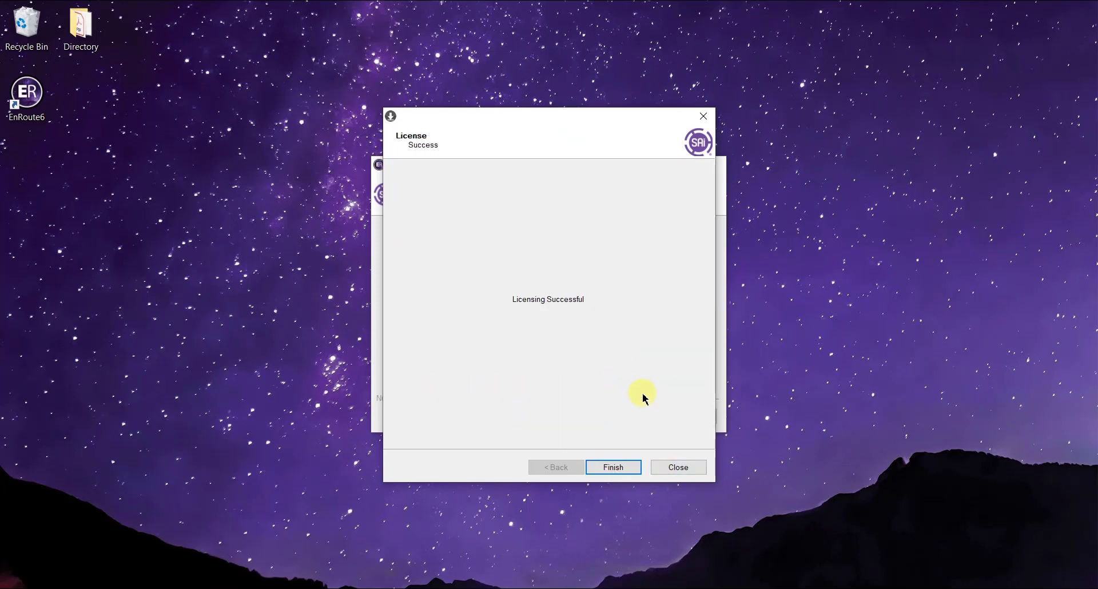
left_click(617, 467)
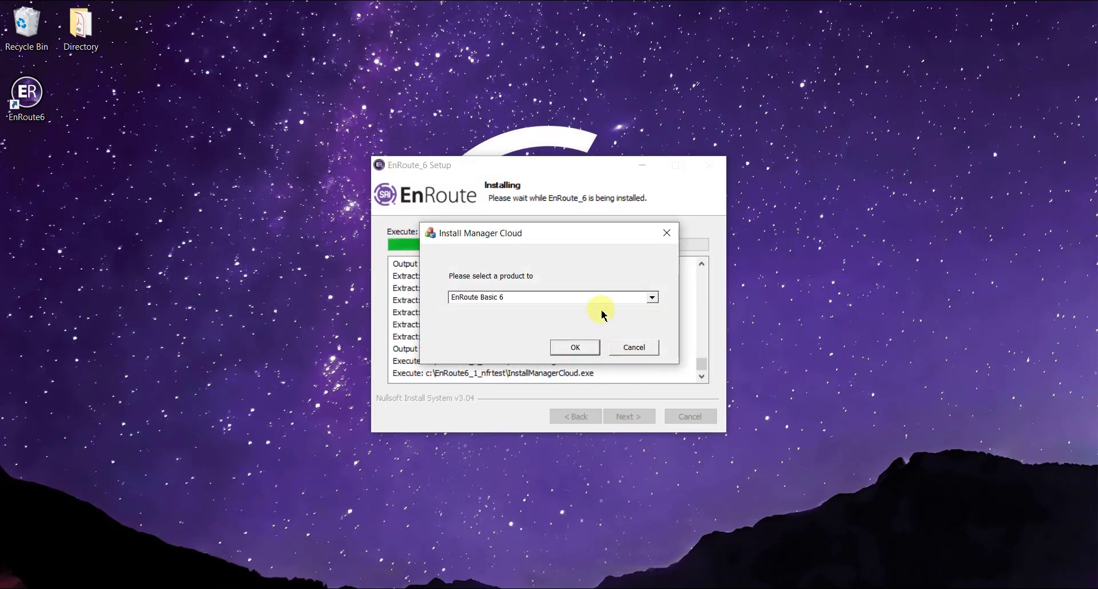
Step: Choose EnRoute Complete 6 as the product to install and continue past the installation progress page
left_click(652, 297)
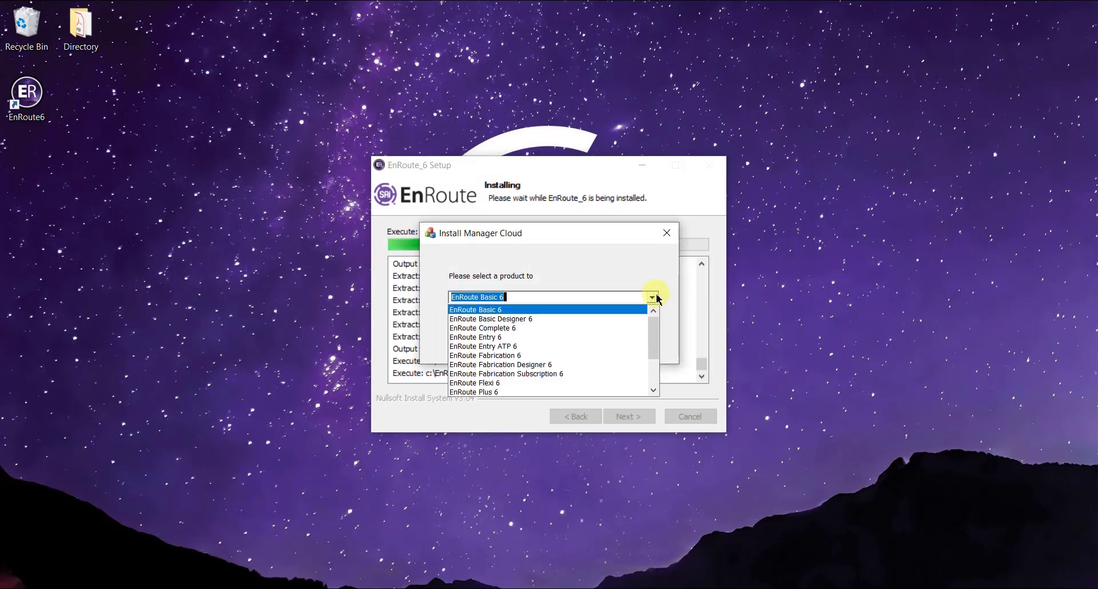
left_click(505, 329)
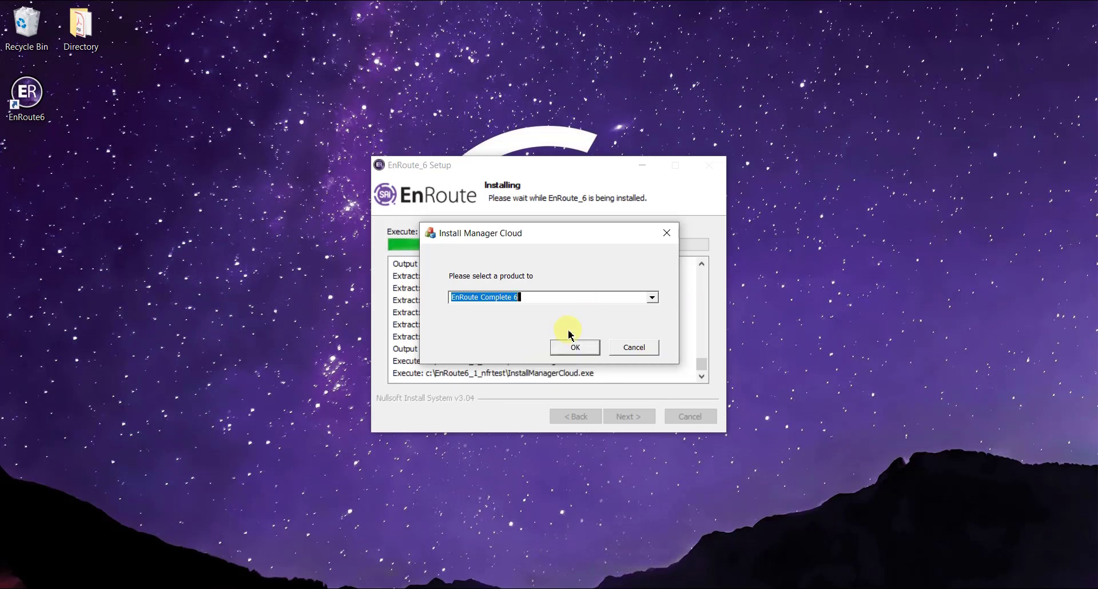
left_click(574, 349)
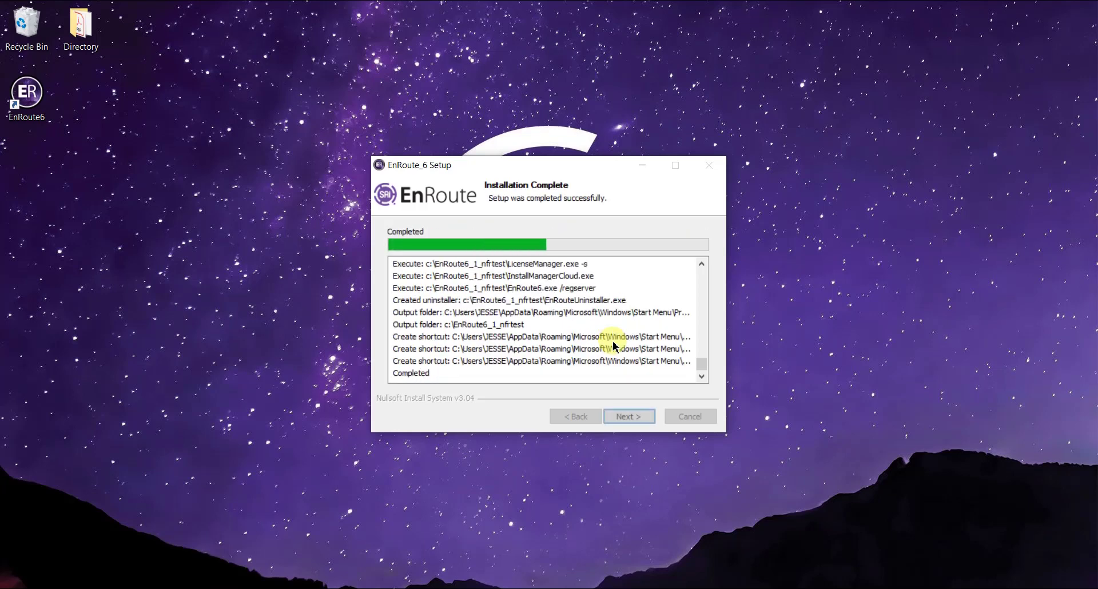
left_click(631, 422)
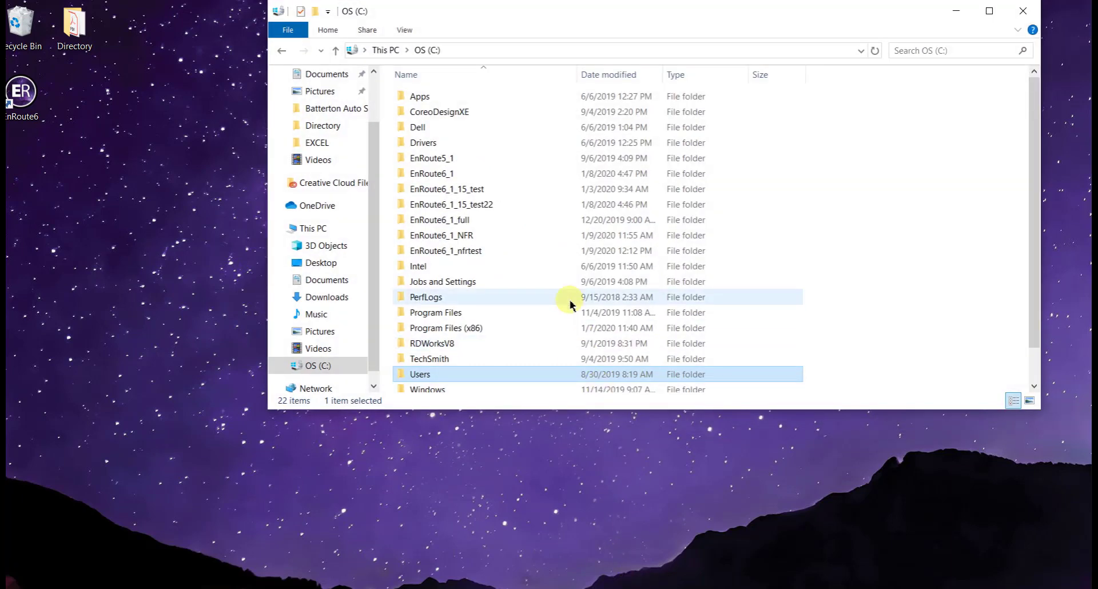
Step: Open the EnRoute6_1_15_test22 folder on drive C: and launch EnRoute from it
left_click(449, 210)
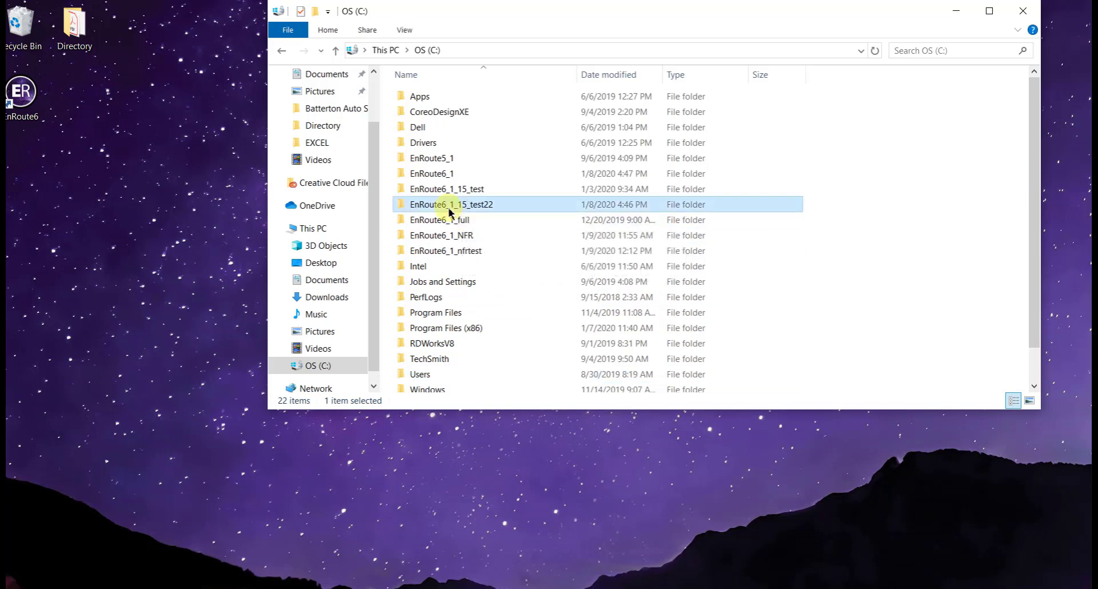
double_click(449, 211)
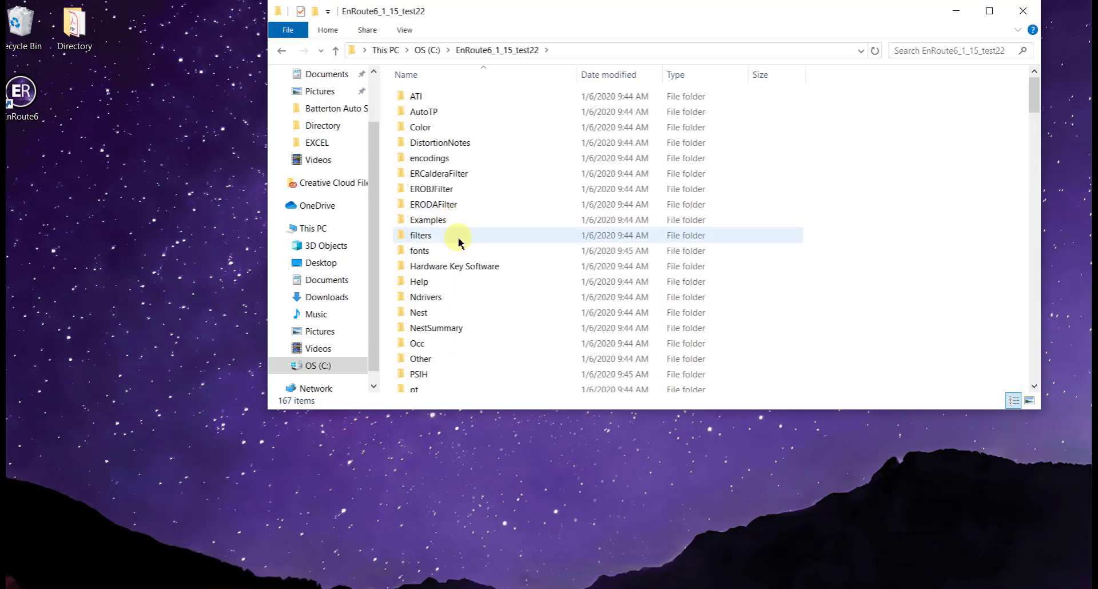
double_click(466, 268)
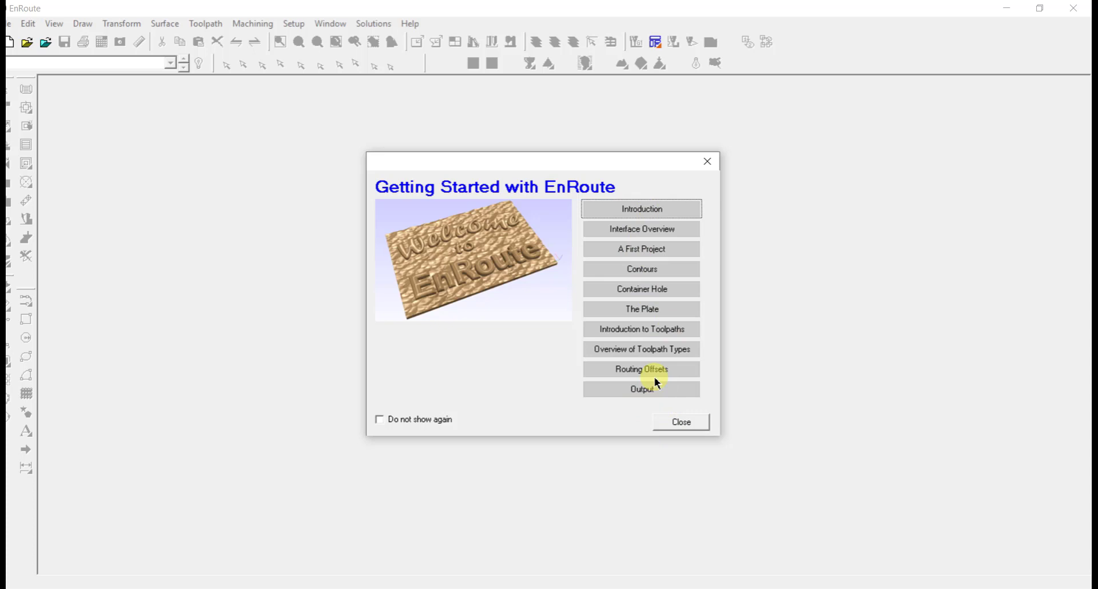
Step: Dismiss the Getting Started window and the license expiry notice, and create a new file
left_click(681, 422)
left_click(760, 419)
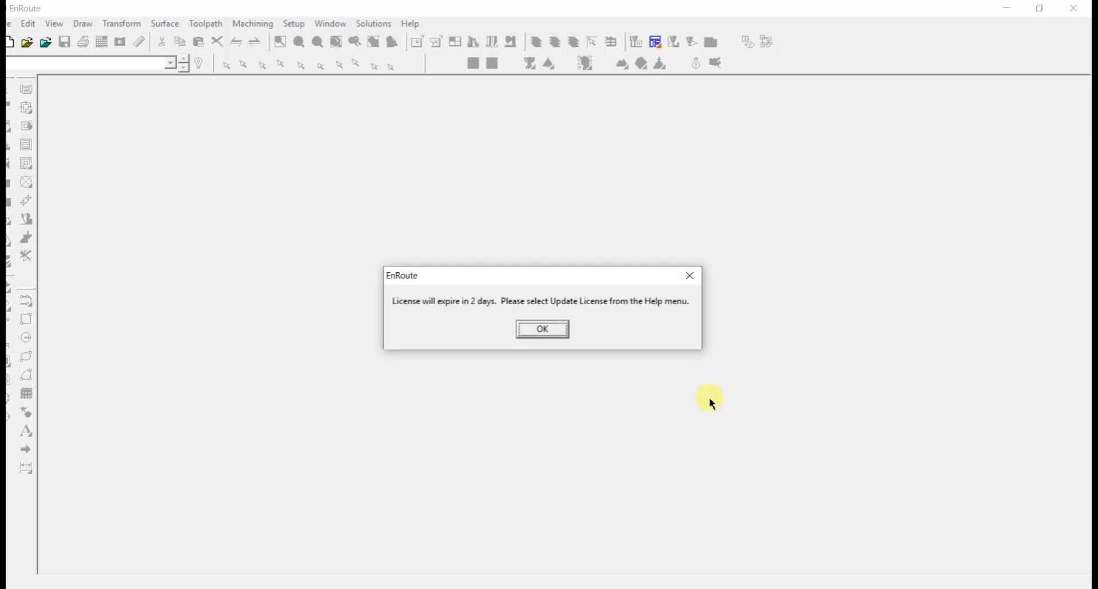
left_click(545, 328)
left_click(11, 45)
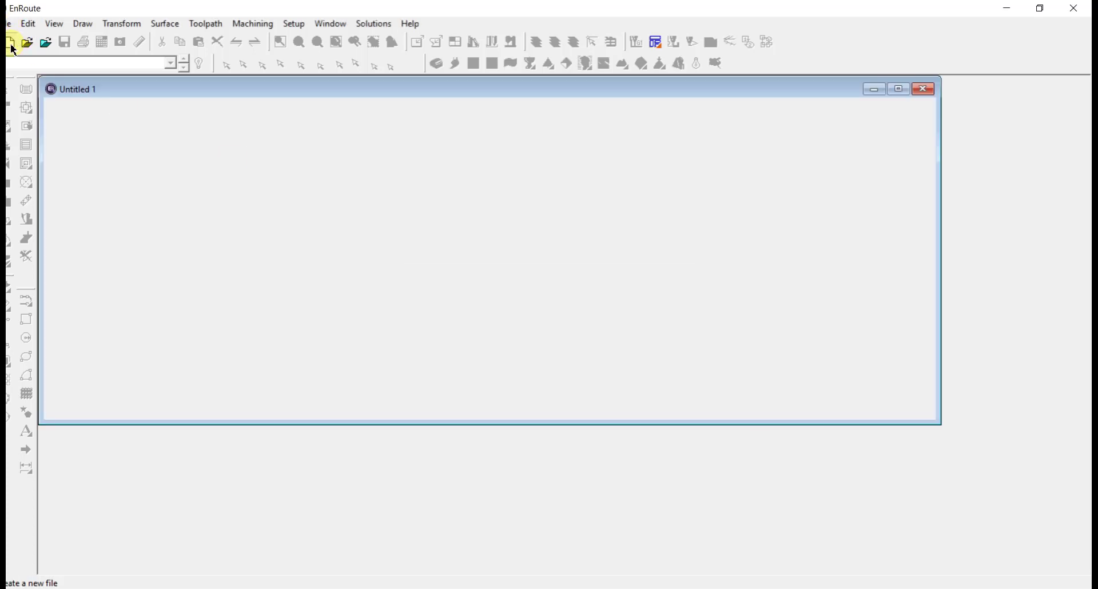
left_click(695, 199)
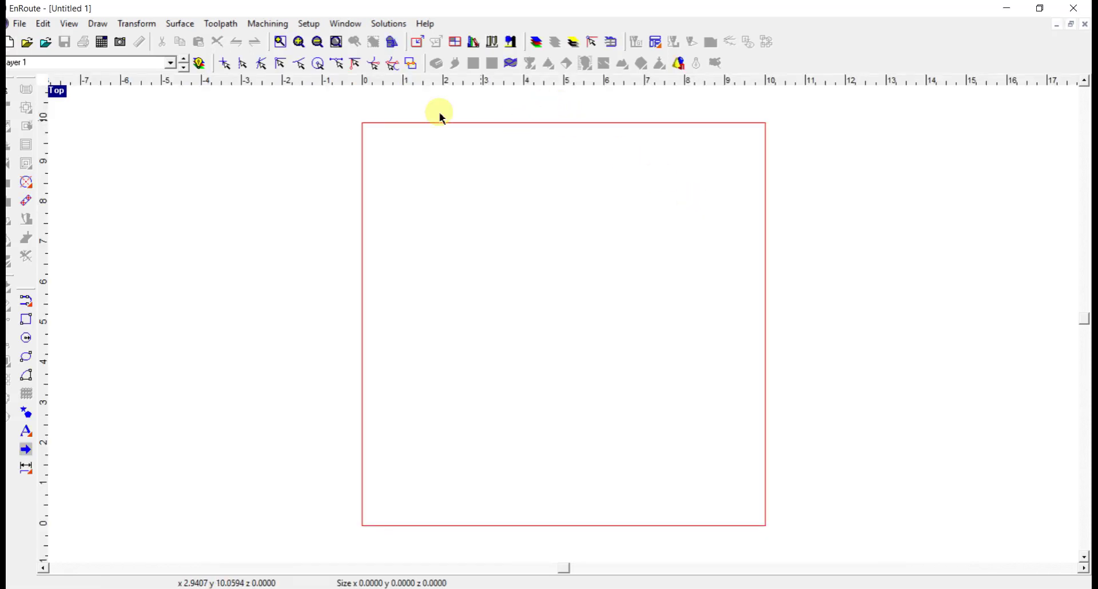
Step: Check EnRoute's product version and subscription details in the About information, and close it
left_click(426, 24)
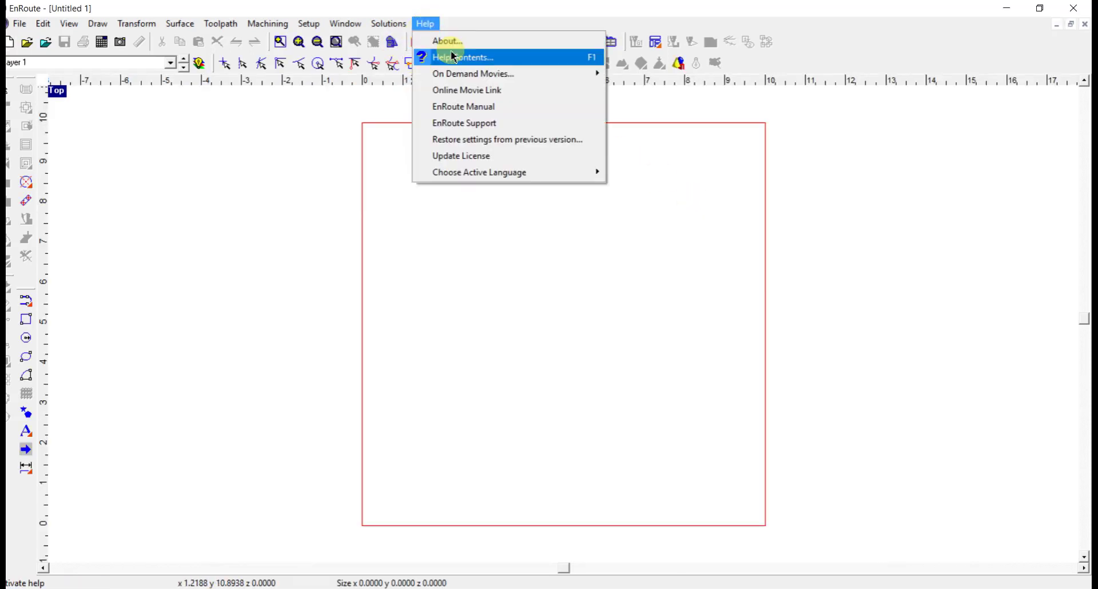
left_click(448, 41)
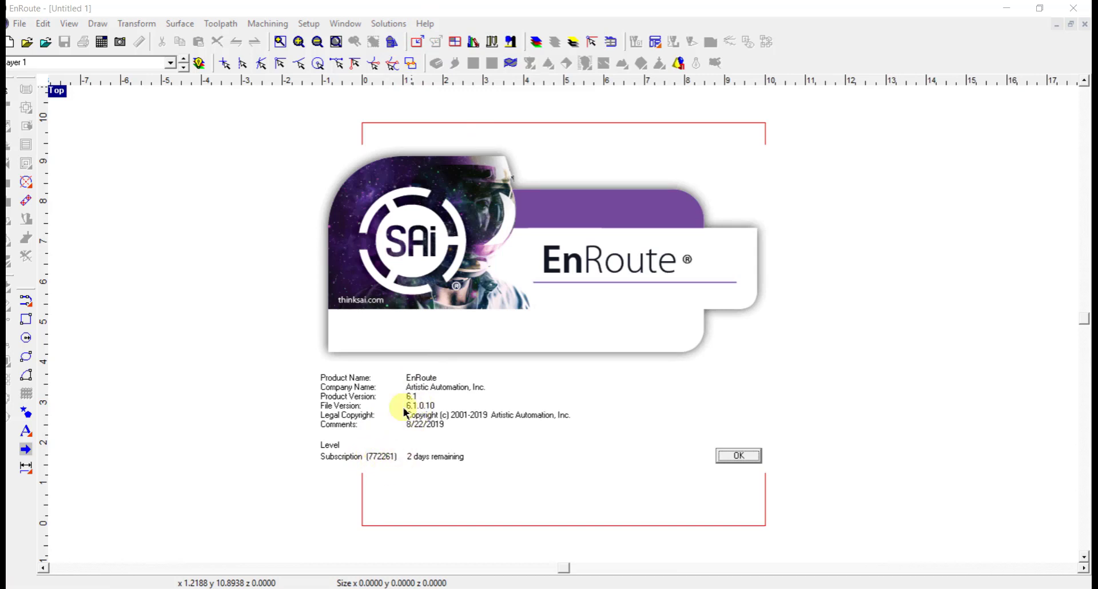
left_click(739, 456)
Step: Bring up EnRoute's help and license-update commands
left_click(426, 23)
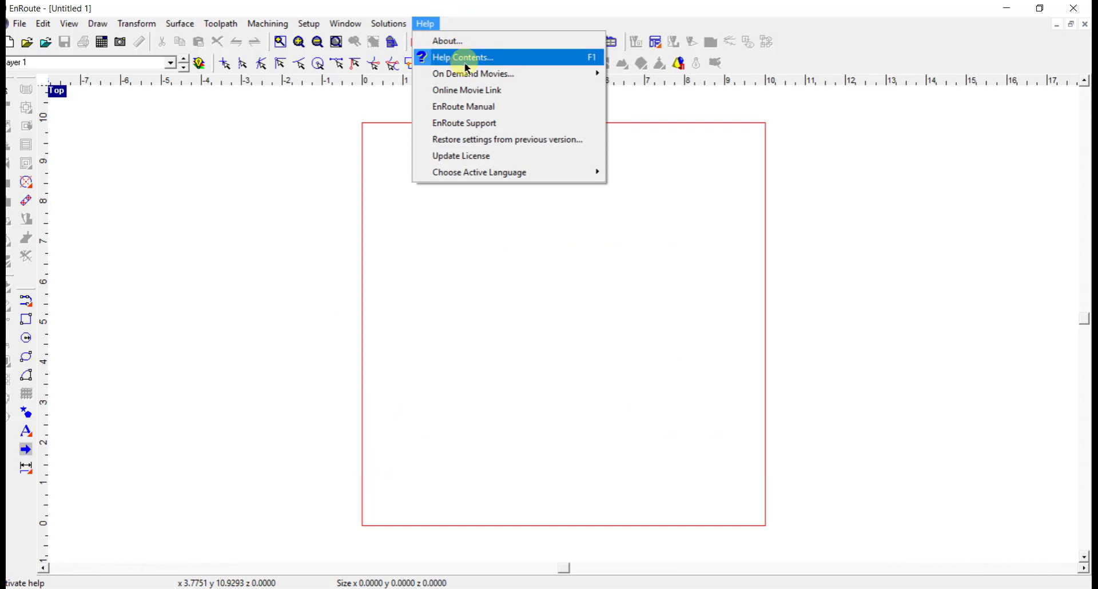